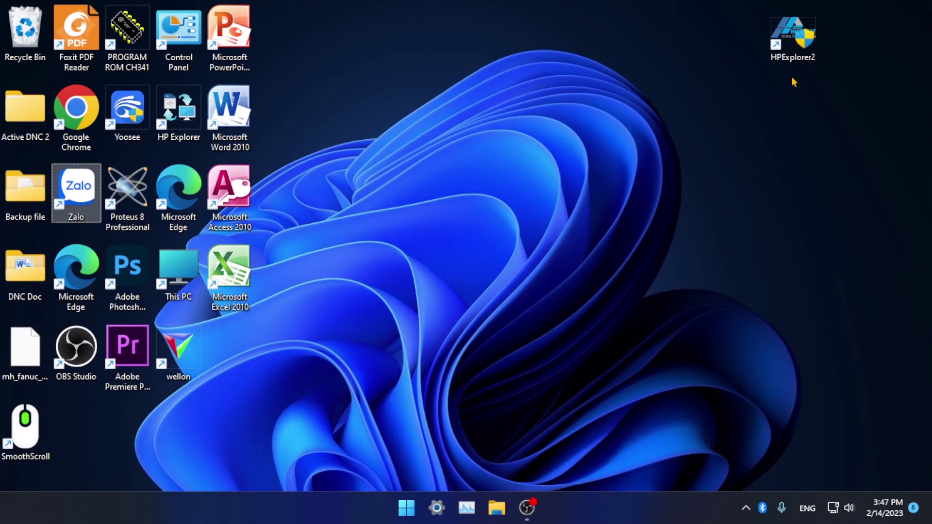
Open a maximized Command Prompt and run ipconfig to read the computer's network configuration
key("super+r")
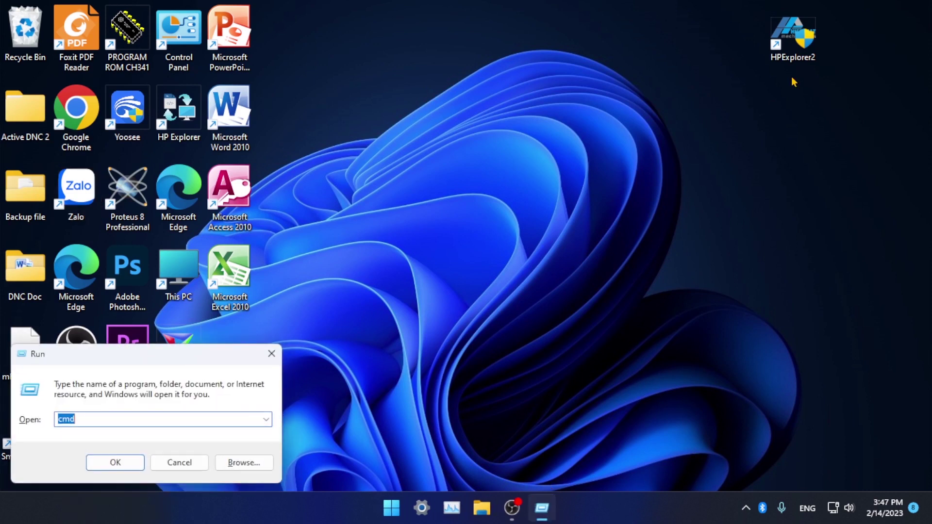
type("cmd")
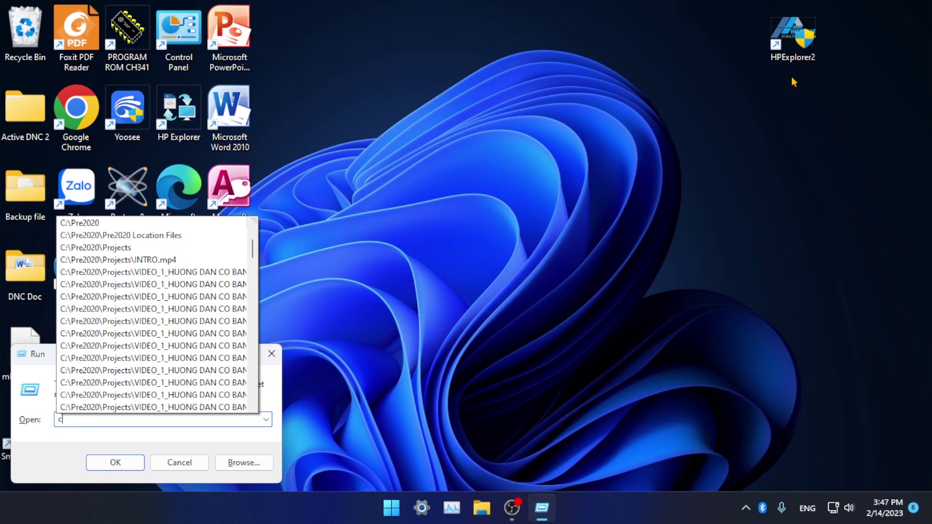
key("Escape")
key("Return")
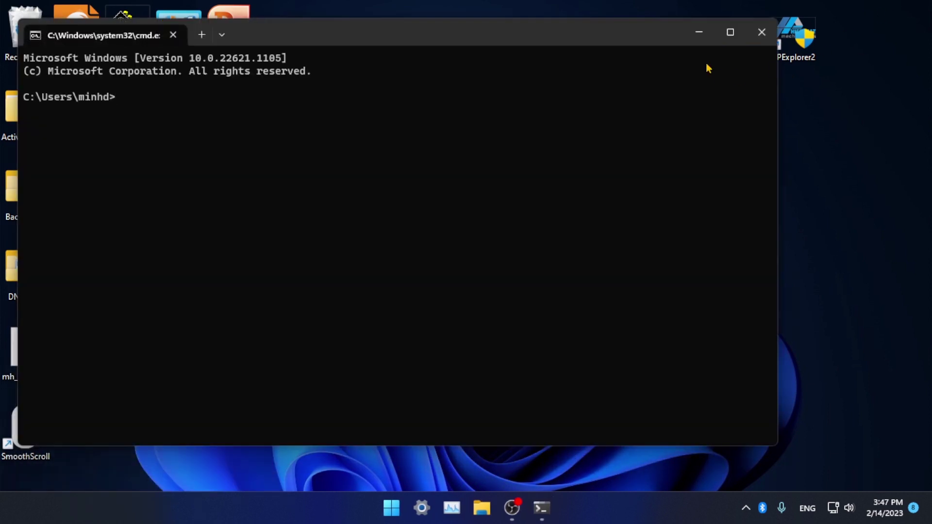
left_click(729, 32)
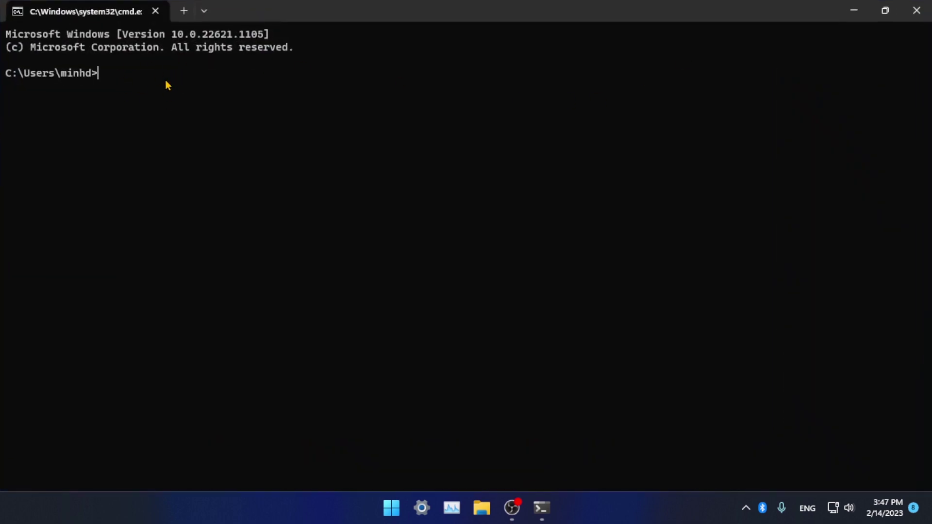
type("ipconfig")
key("Return")
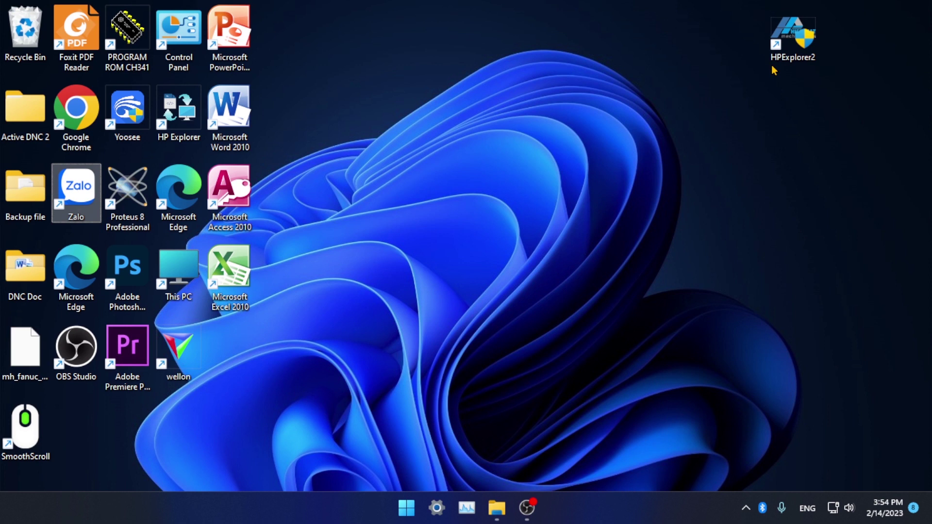
Launch HPExplorer2 and add a device named "device dnc2" with IP address 192.168.1.230
double_click(786, 37)
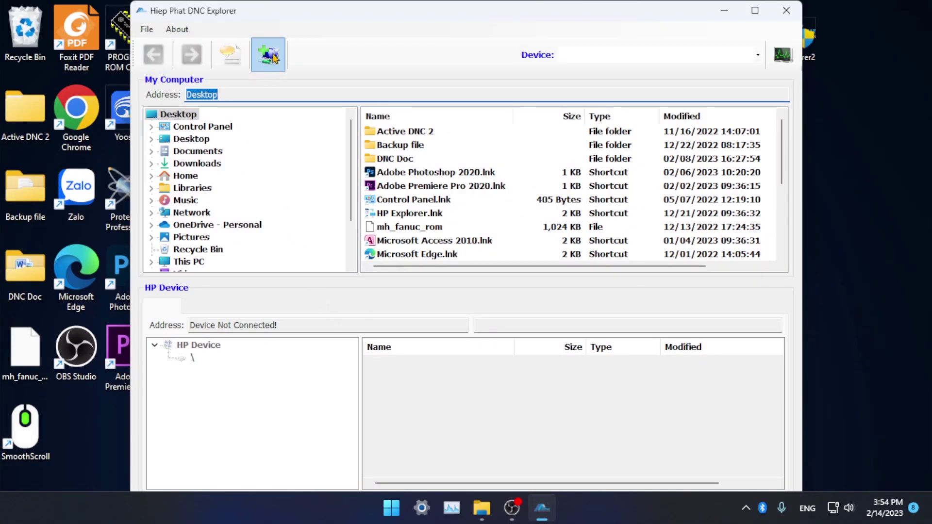
left_click(267, 55)
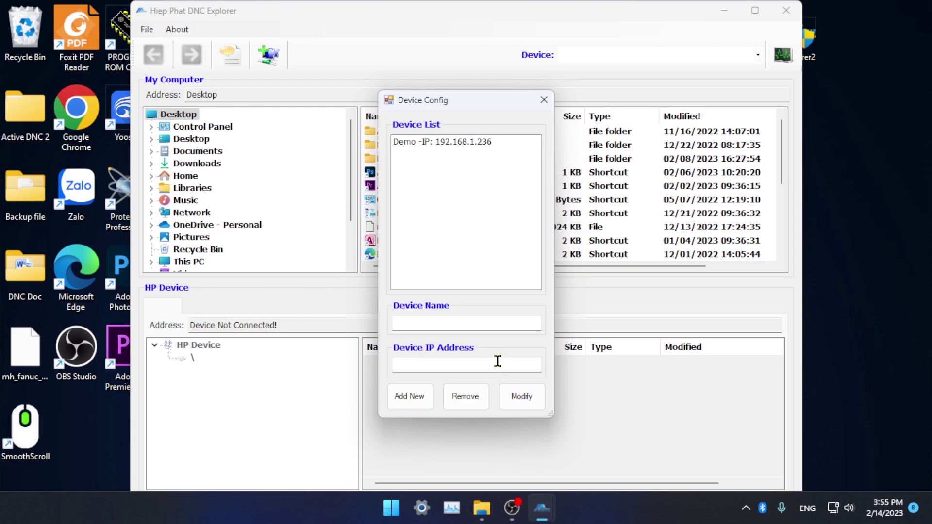
left_click(466, 322)
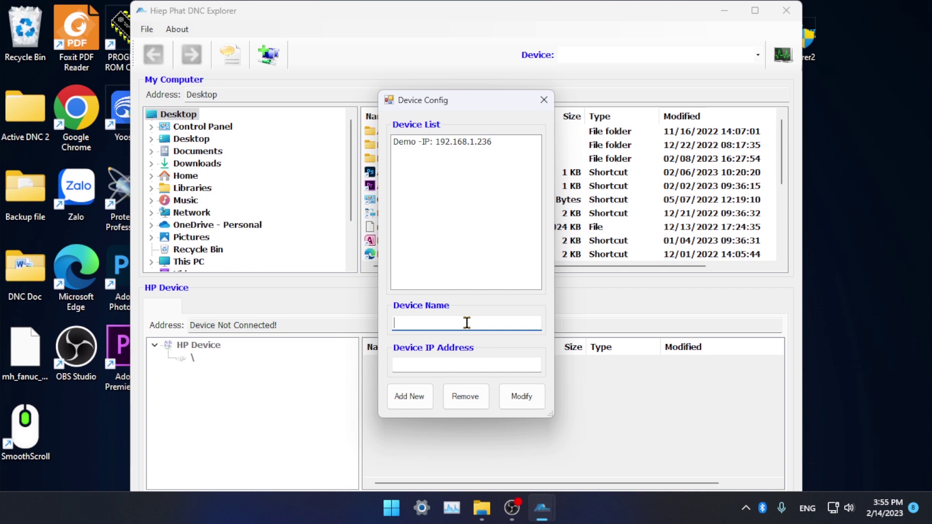
type("device dnc21")
key("BackSpace")
left_click(442, 369)
type("192.1")
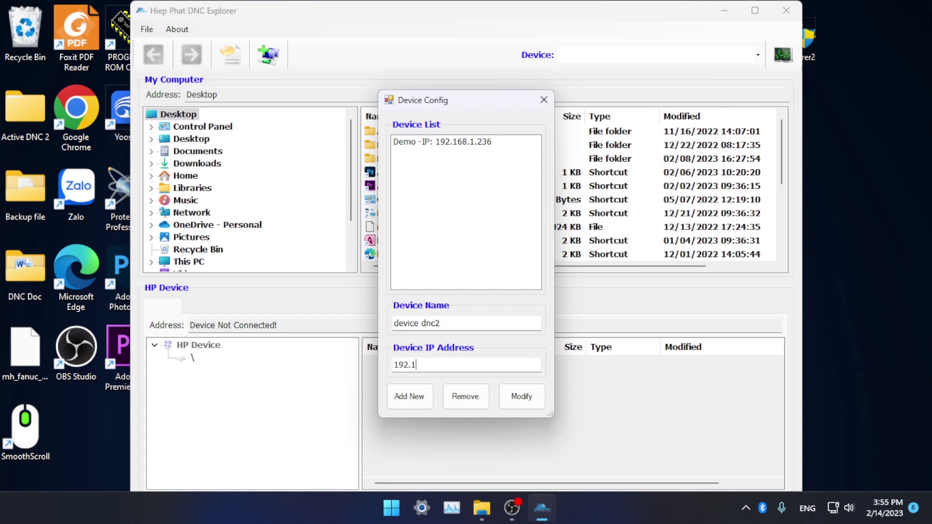
type("68.1.230")
left_click(406, 398)
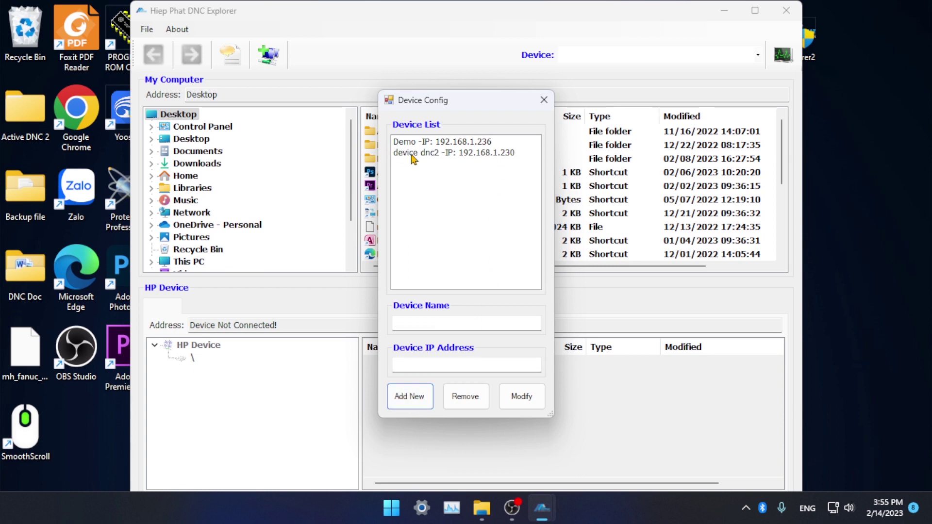
Check the new device dnc2 entry, close the device configuration and connect to that device
left_click(430, 155)
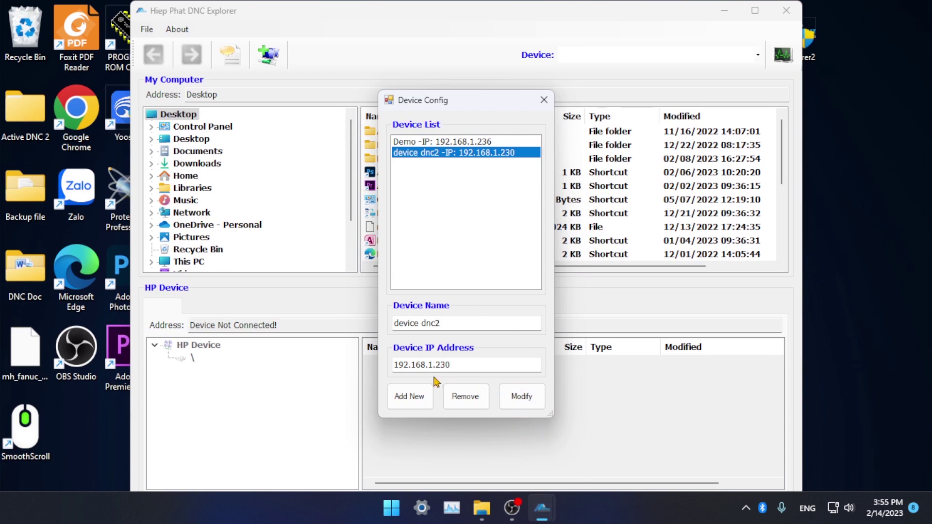
left_click(544, 99)
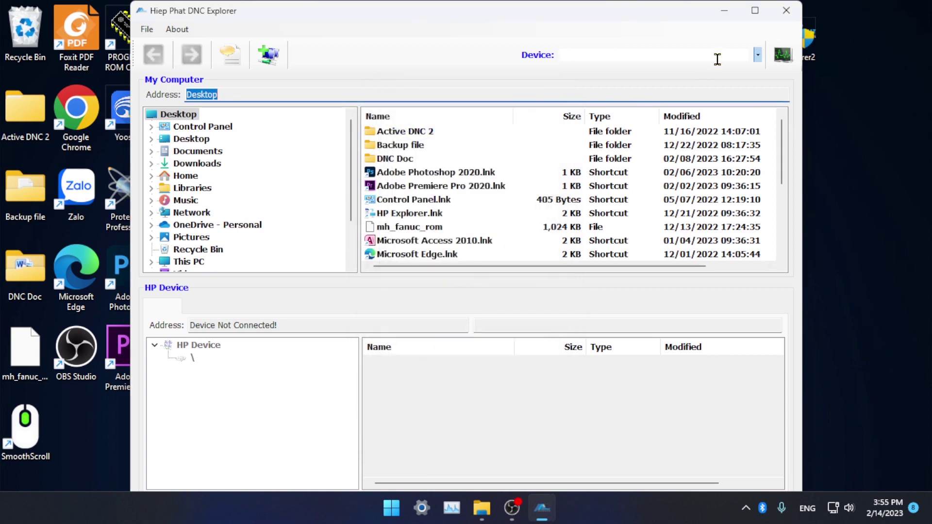
left_click(757, 55)
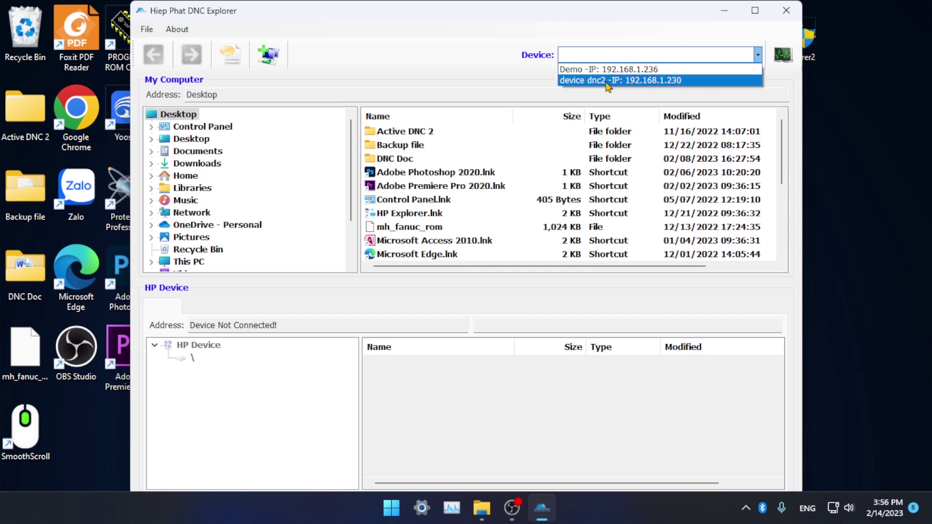
left_click(630, 83)
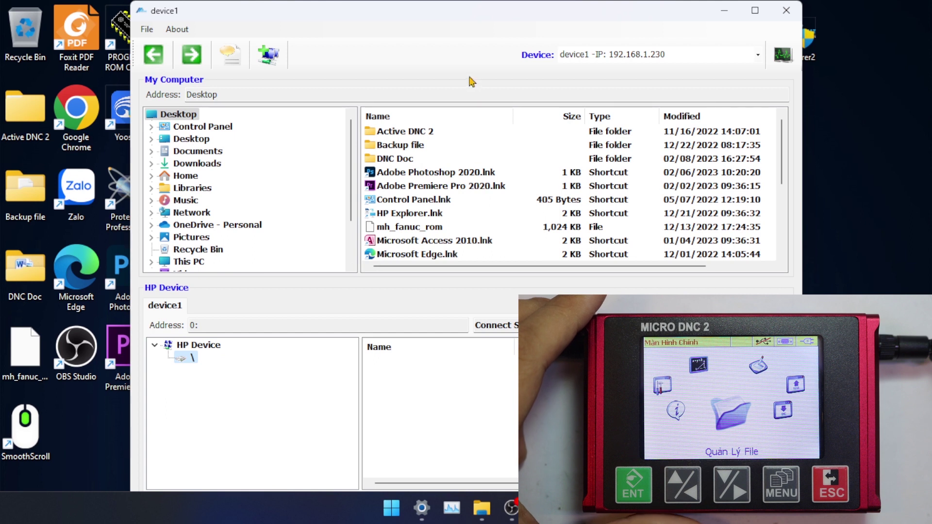
Copy 6-CAT BIEN D4.NC from the computer's Backup file\File Test DNC folder to the device's root folder
double_click(415, 146)
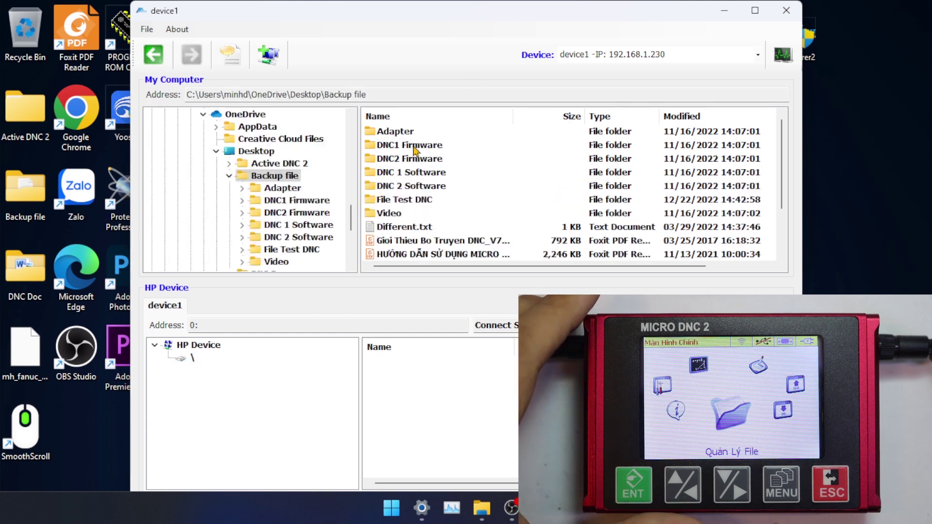
double_click(409, 200)
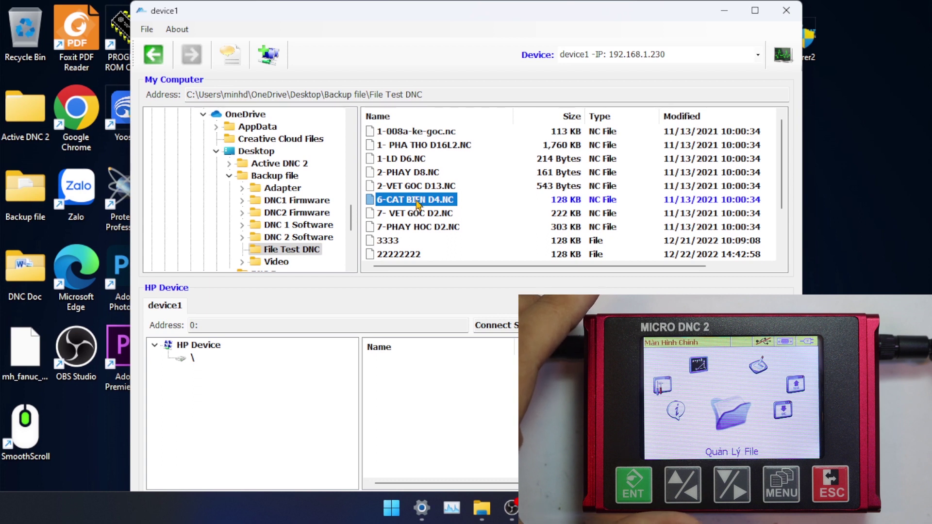
left_click_drag(435, 384, 434, 383)
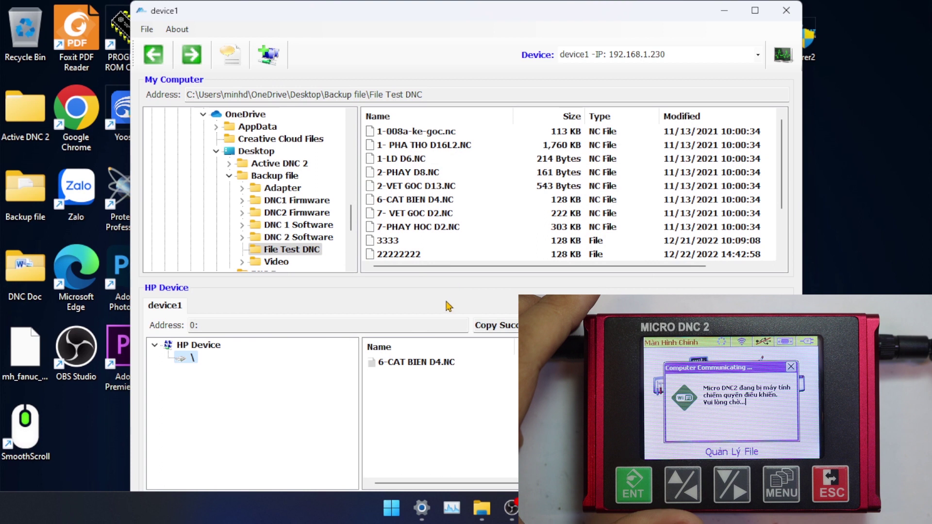
left_click(428, 368)
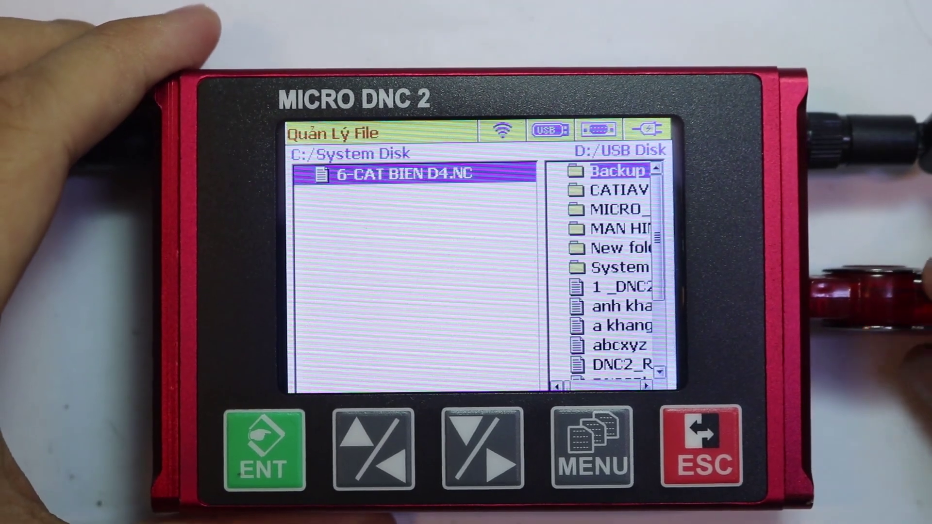
left_click(596, 446)
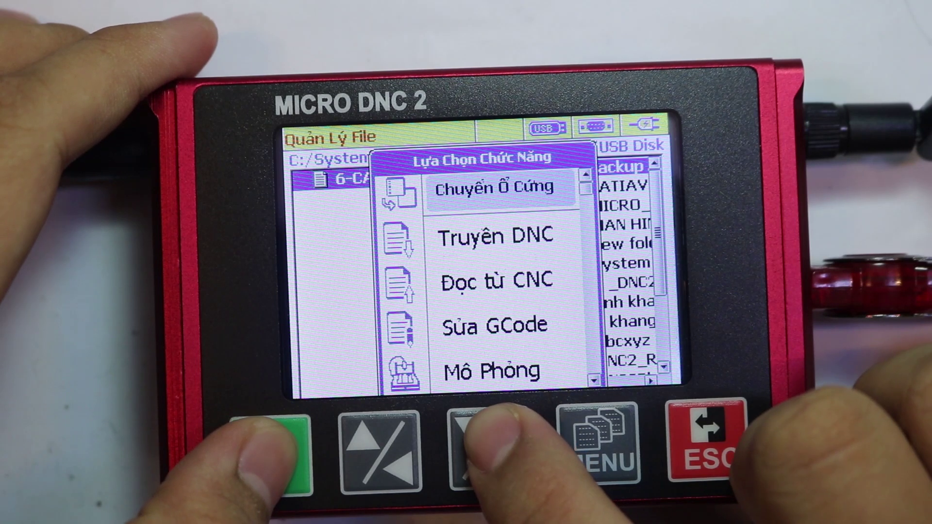
left_click(284, 454)
left_click(284, 453)
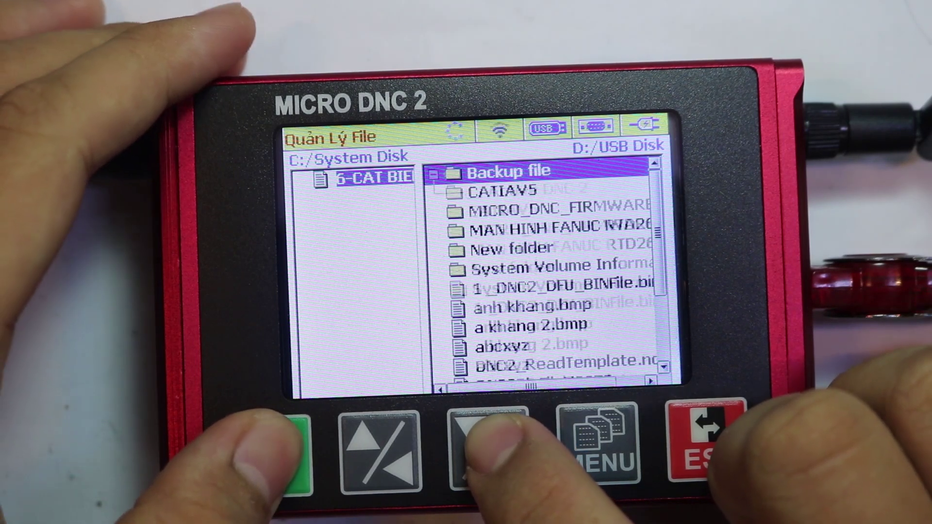
left_click(488, 444)
left_click(487, 444)
left_click(487, 444)
left_click(488, 443)
left_click(487, 444)
left_click(487, 444)
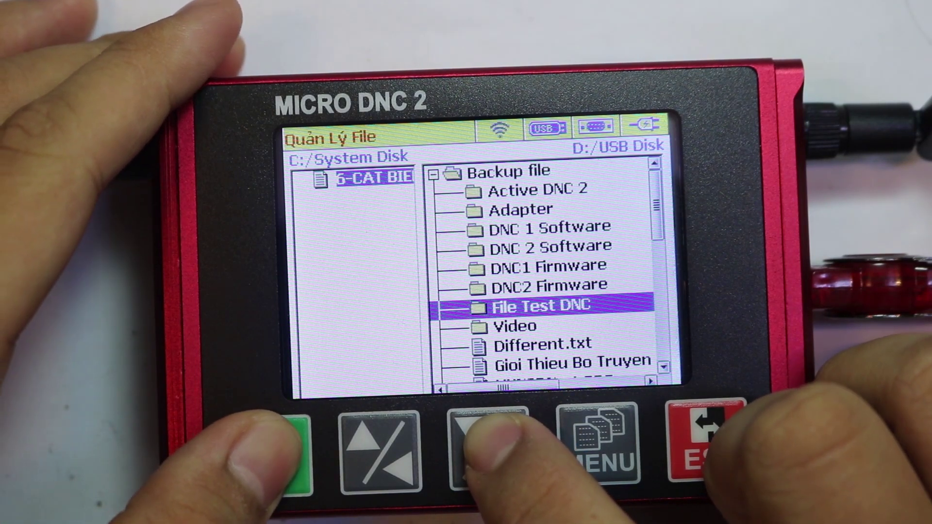
left_click(284, 454)
left_click(488, 444)
left_click(487, 444)
left_click(488, 444)
left_click(488, 444)
left_click(488, 444)
left_click(488, 444)
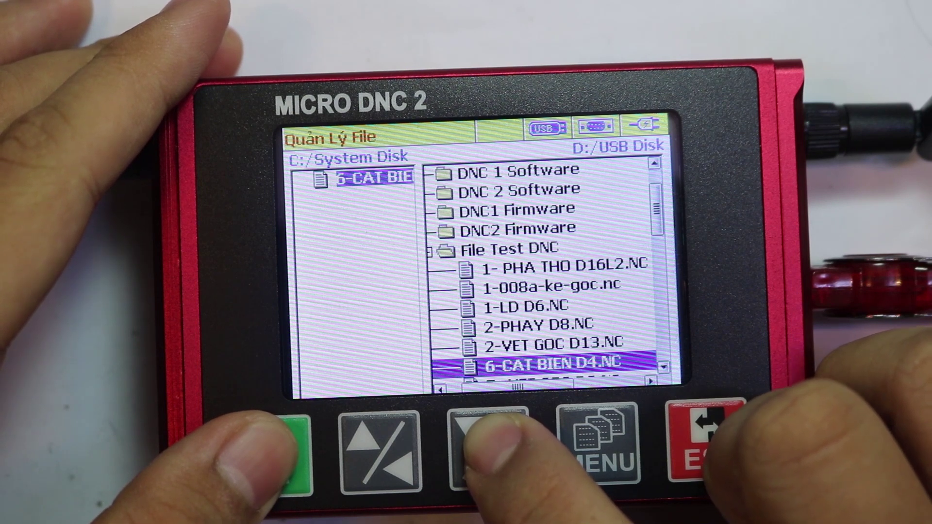
left_click(488, 444)
left_click(487, 444)
left_click(487, 444)
left_click(488, 444)
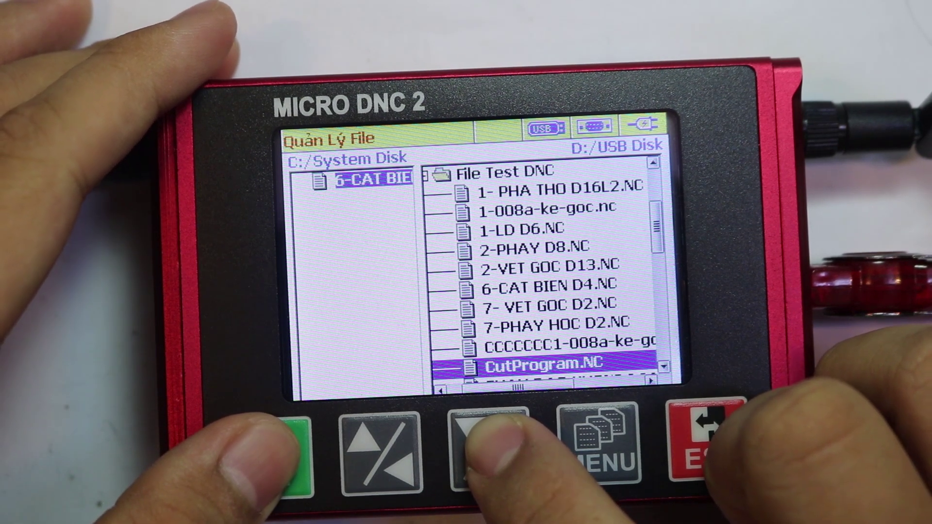
left_click(488, 444)
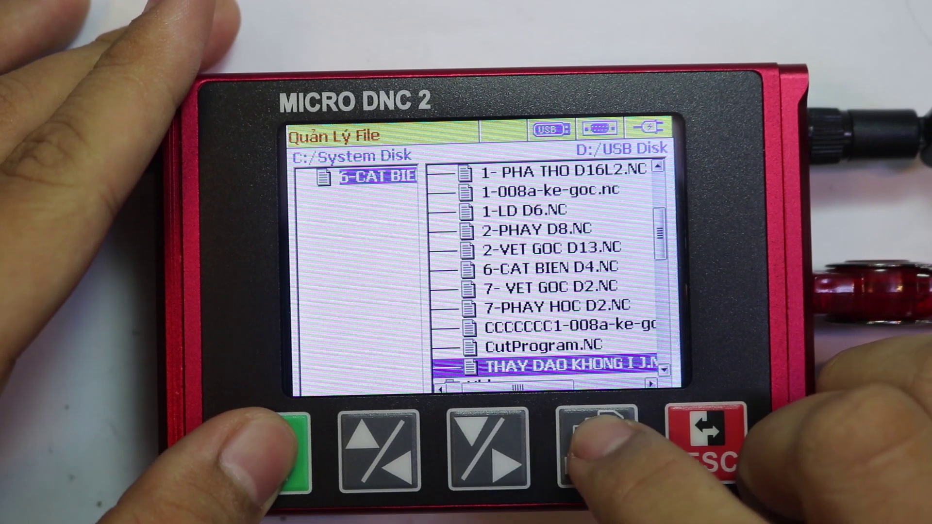
left_click(597, 444)
left_click(487, 444)
left_click(488, 444)
left_click(488, 444)
left_click(487, 444)
left_click(488, 444)
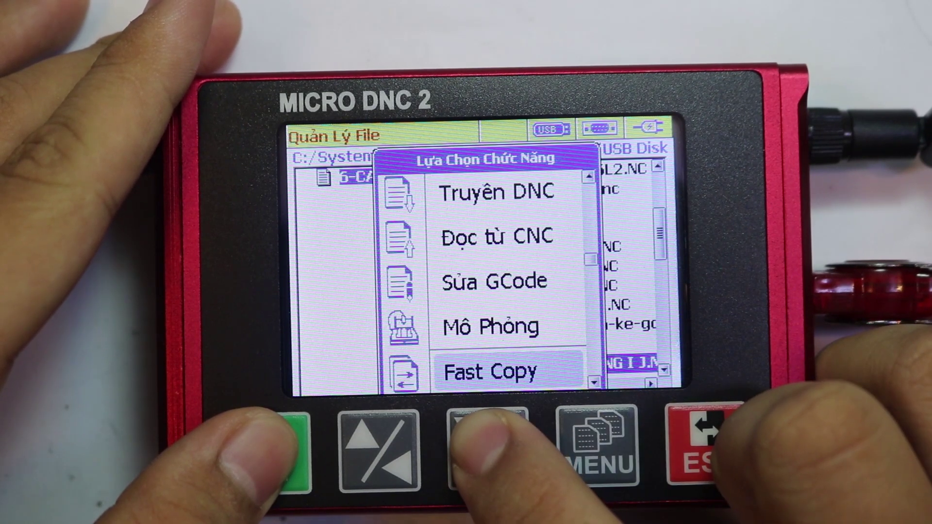
left_click(290, 451)
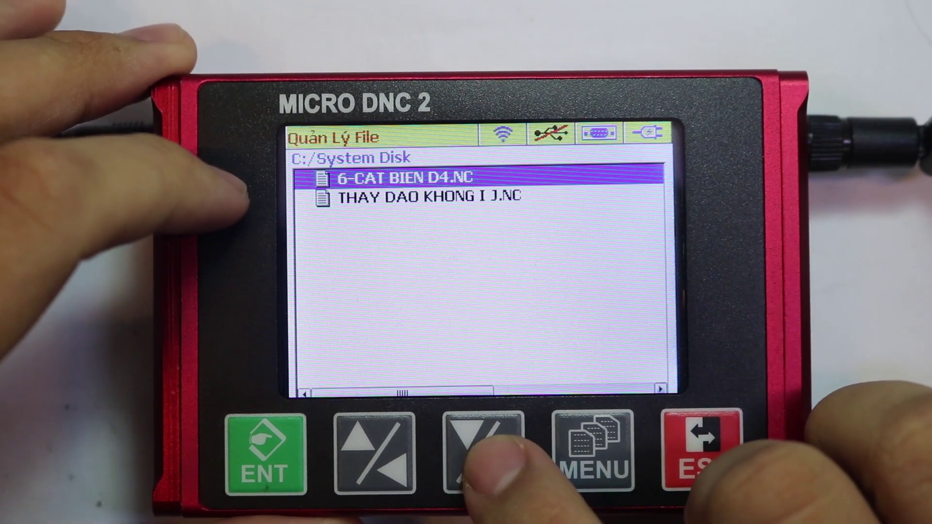
key("Down")
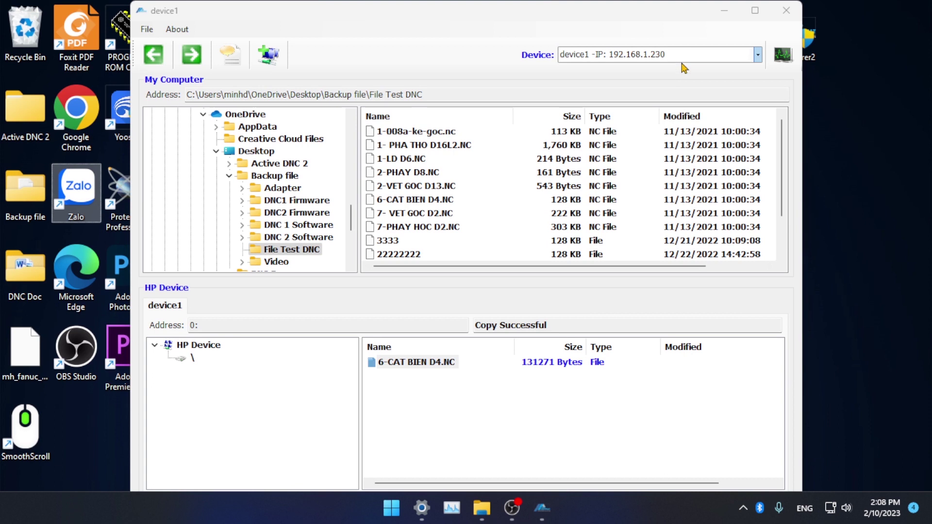
Reconnect to device1 at 192.168.1.230 to refresh the device's file list
left_click(758, 55)
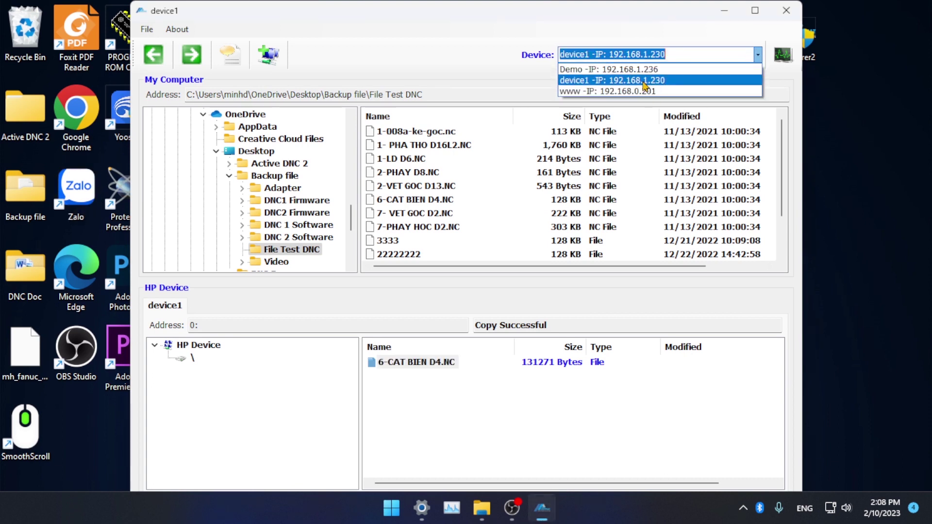
left_click(647, 82)
left_click(466, 292)
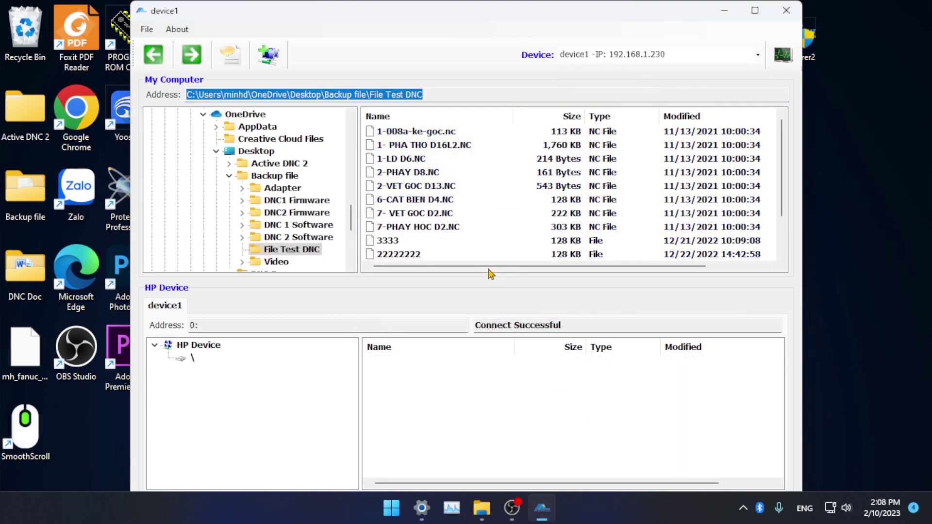
left_click(757, 54)
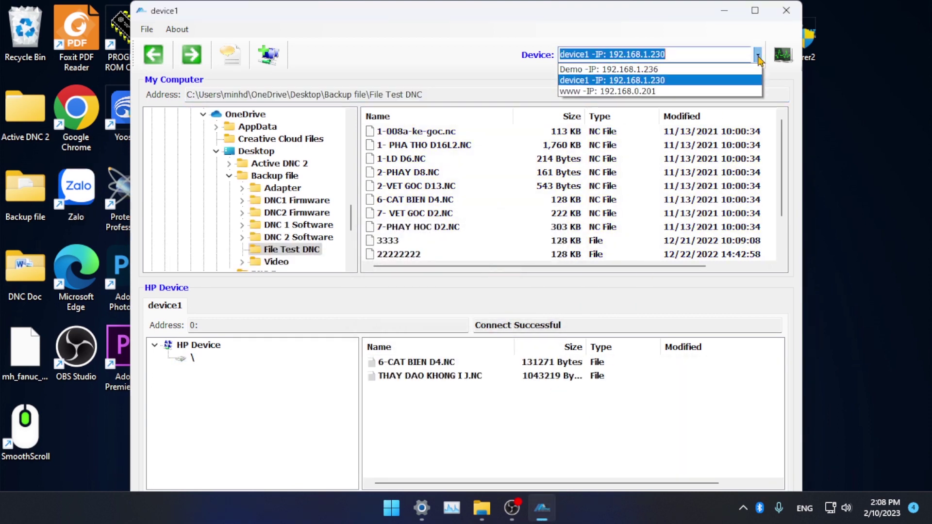
left_click(464, 322)
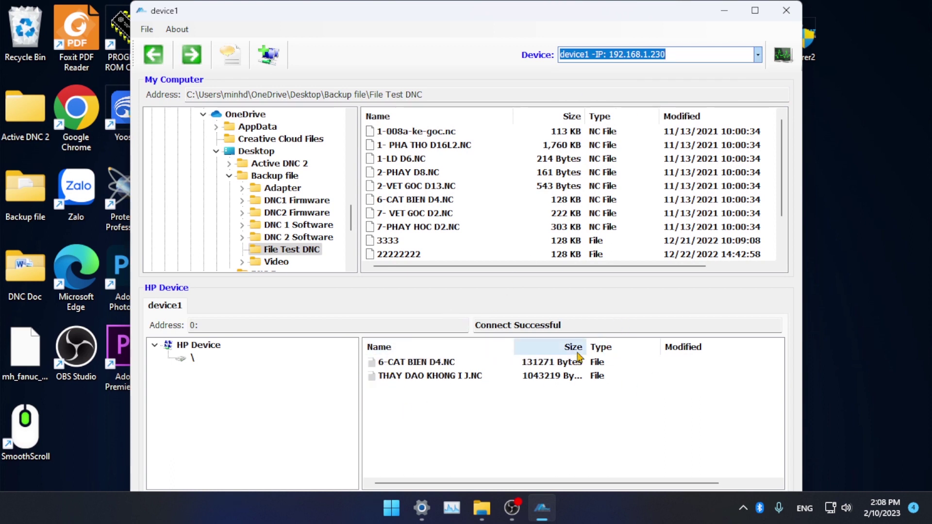
Copy THAY DAO KHONG I J.NC from the device to the computer's File Test DNC folder
left_click(408, 376)
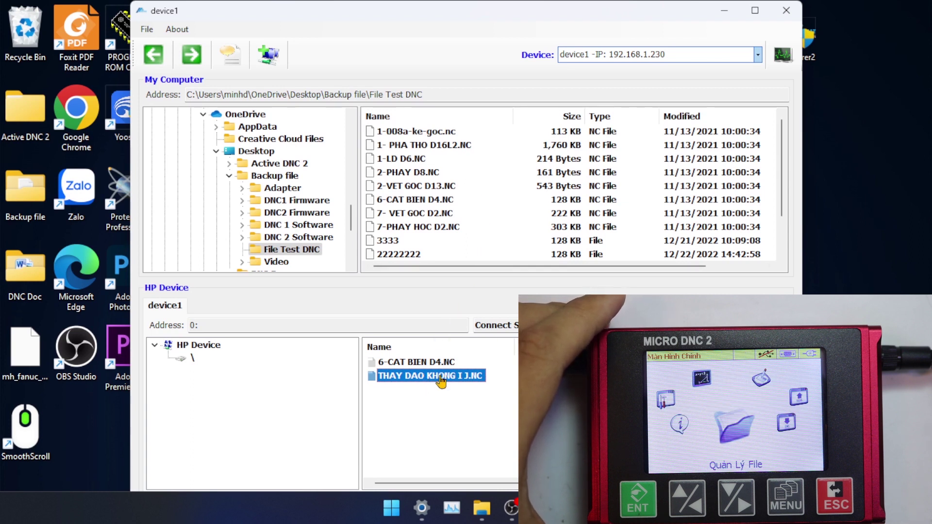
left_click_drag(456, 215, 456, 214)
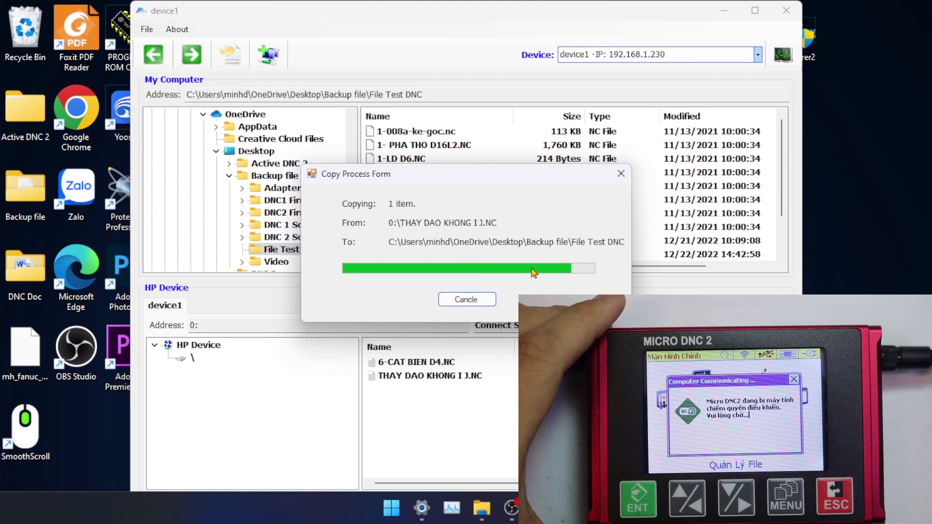
scroll(538, 204, "down", 1)
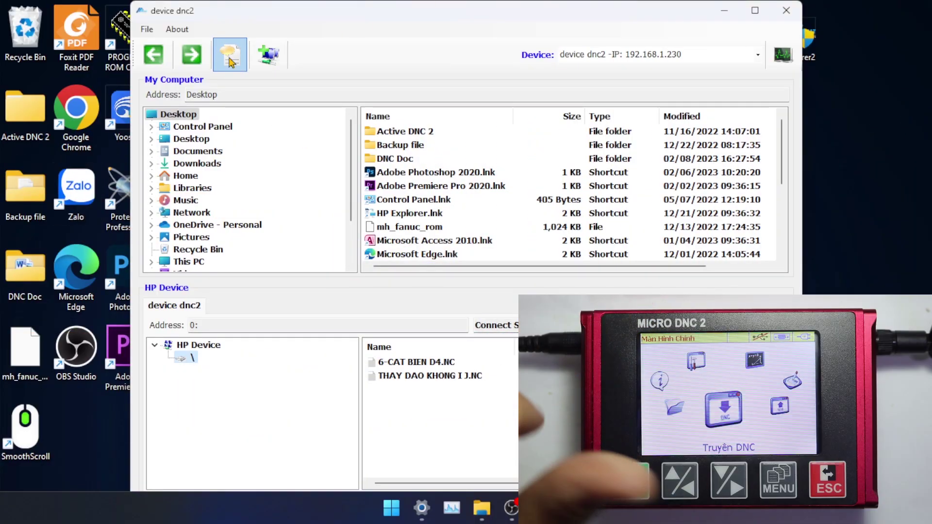
Send the message "X-127.658Y113.585F800." to device dnc2
left_click(229, 57)
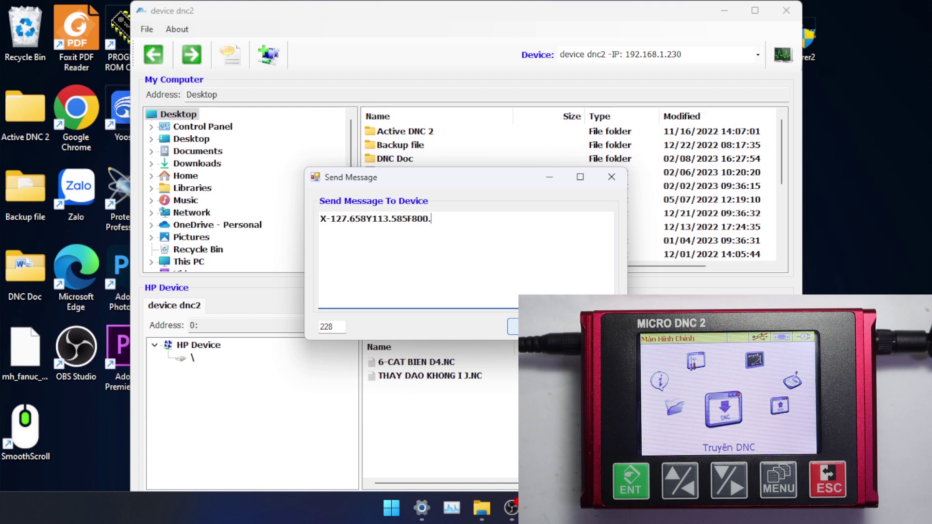
key("Return")
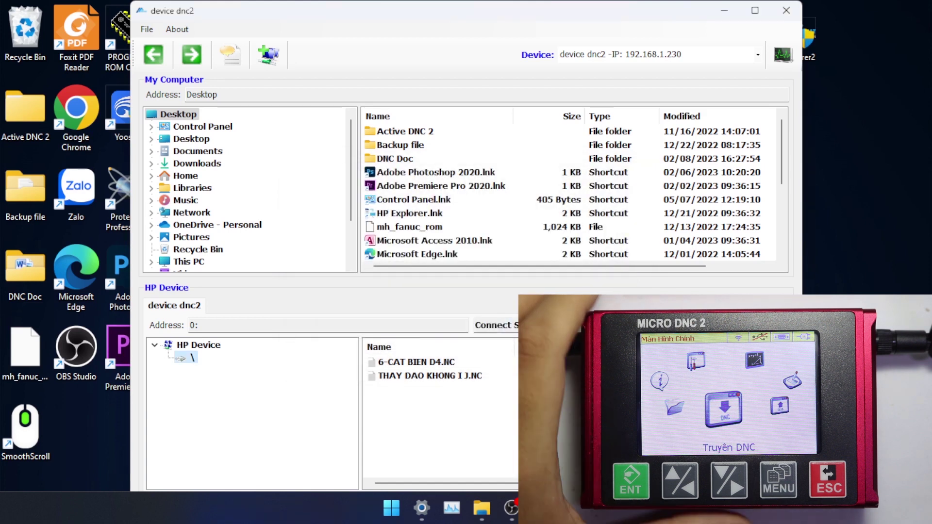